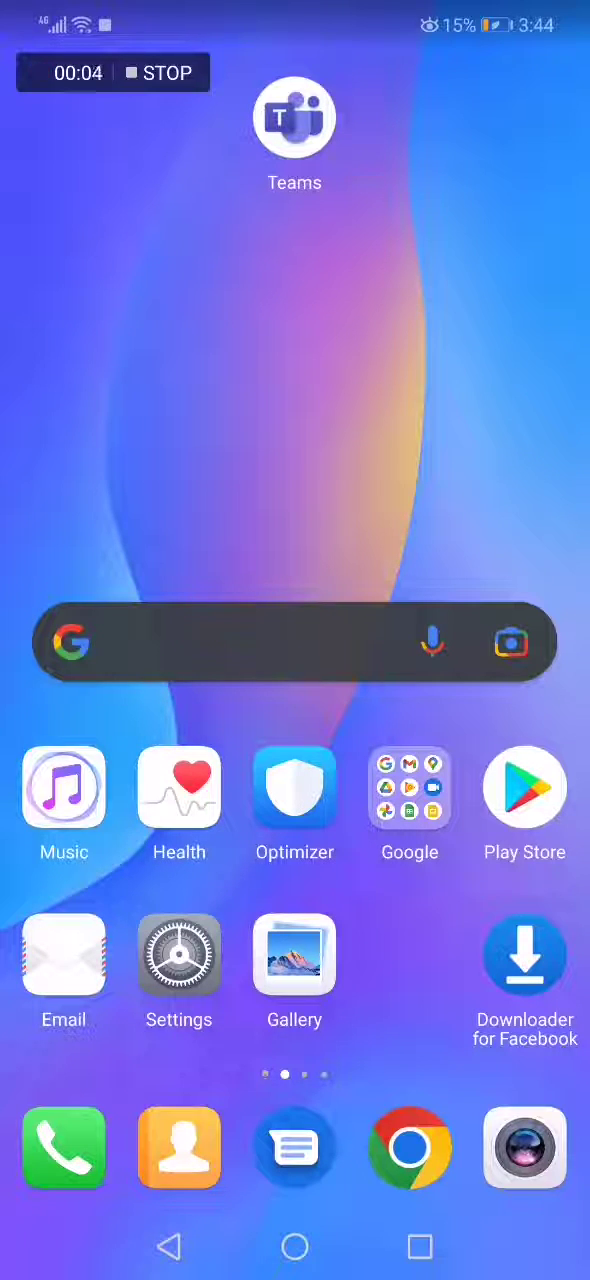
- Swipe across the Android home screen and launch Microsoft Teams
{"action": "left_click_drag", "start_coordinate": [123, 80], "coordinate": [560, 80]}
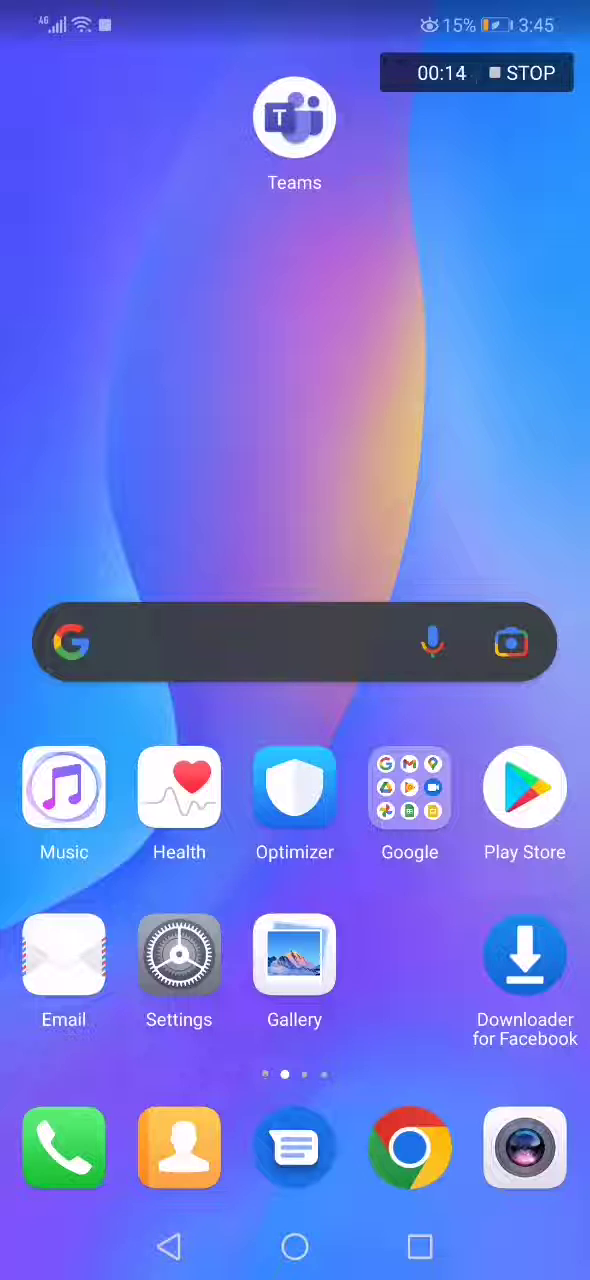
{"action": "left_click", "coordinate": [294, 118]}
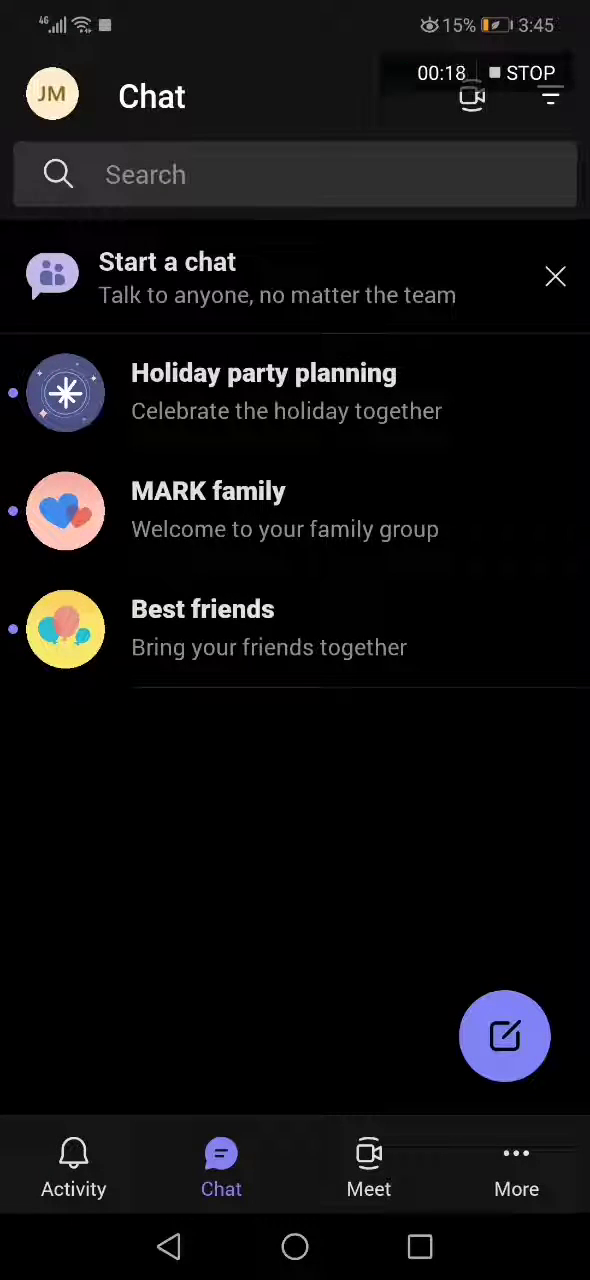
- Open Calls from the More apps sheet to view the empty call history
{"action": "left_click", "coordinate": [550, 1137]}
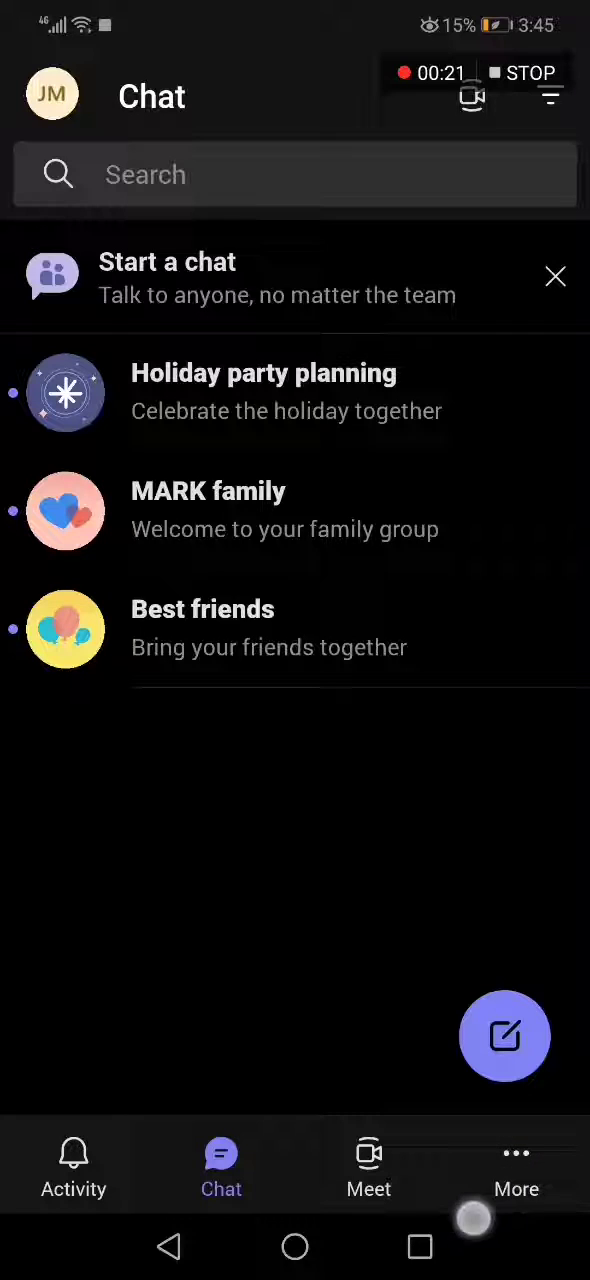
{"action": "left_click", "coordinate": [550, 1210]}
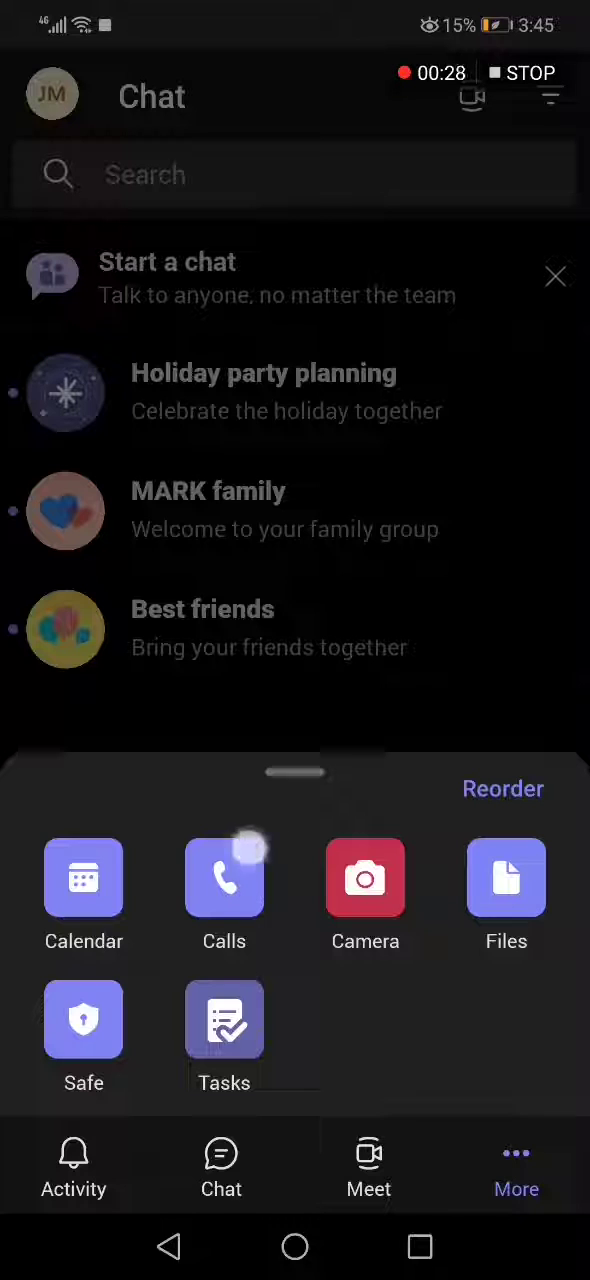
{"action": "left_click", "coordinate": [224, 855]}
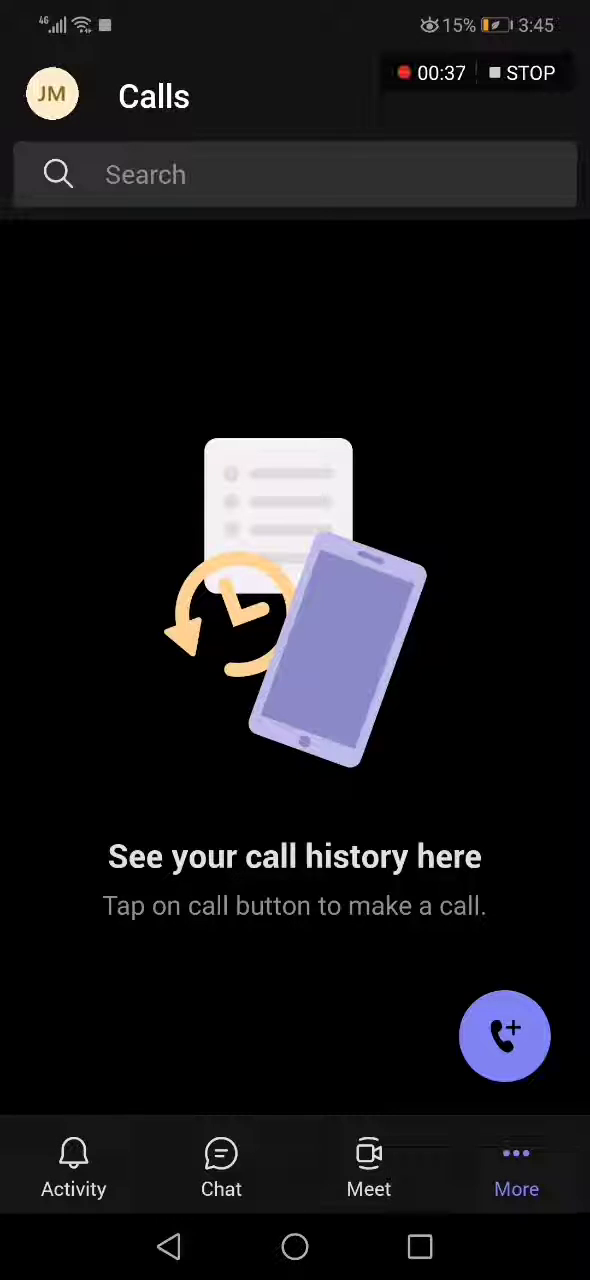
- Return to the Chat list and reopen the More apps panel
{"action": "left_click", "coordinate": [221, 1165]}
{"action": "left_click", "coordinate": [516, 1170]}
- Drag within the apps panel showing Calendar, Calls, Camera, Files, Safe and Tasks
{"action": "mouse_move", "coordinate": [222, 900]}
{"action": "left_mouse_down"}
{"action": "mouse_move", "coordinate": [145, 971]}
{"action": "mouse_move", "coordinate": [143, 939]}
{"action": "left_mouse_up"}
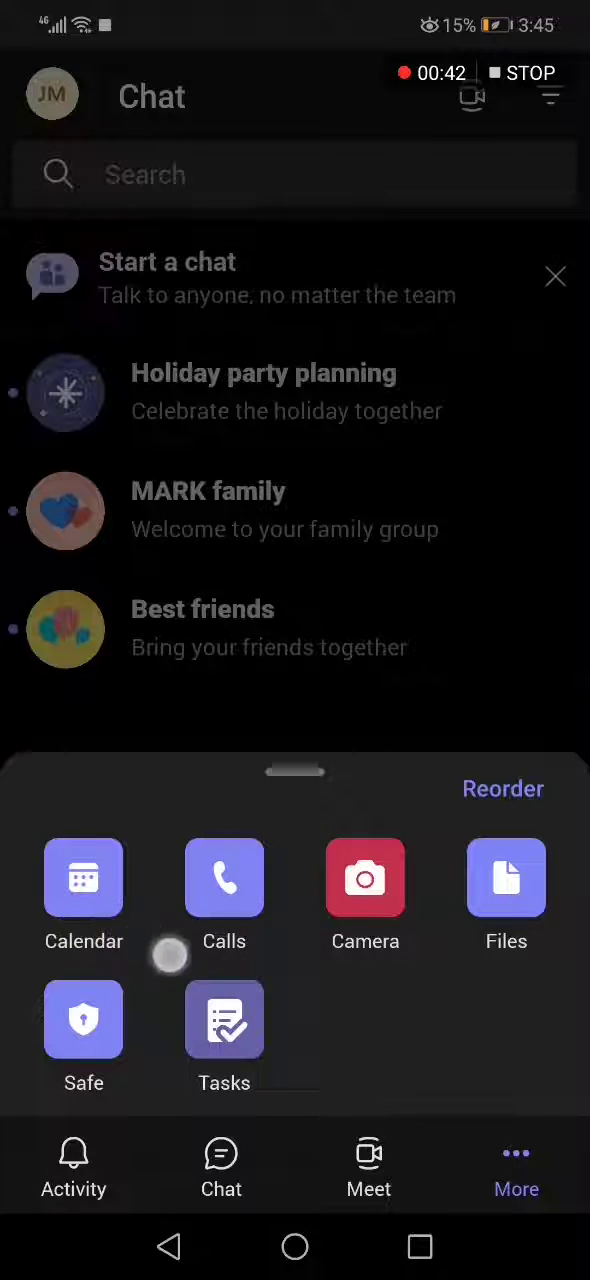